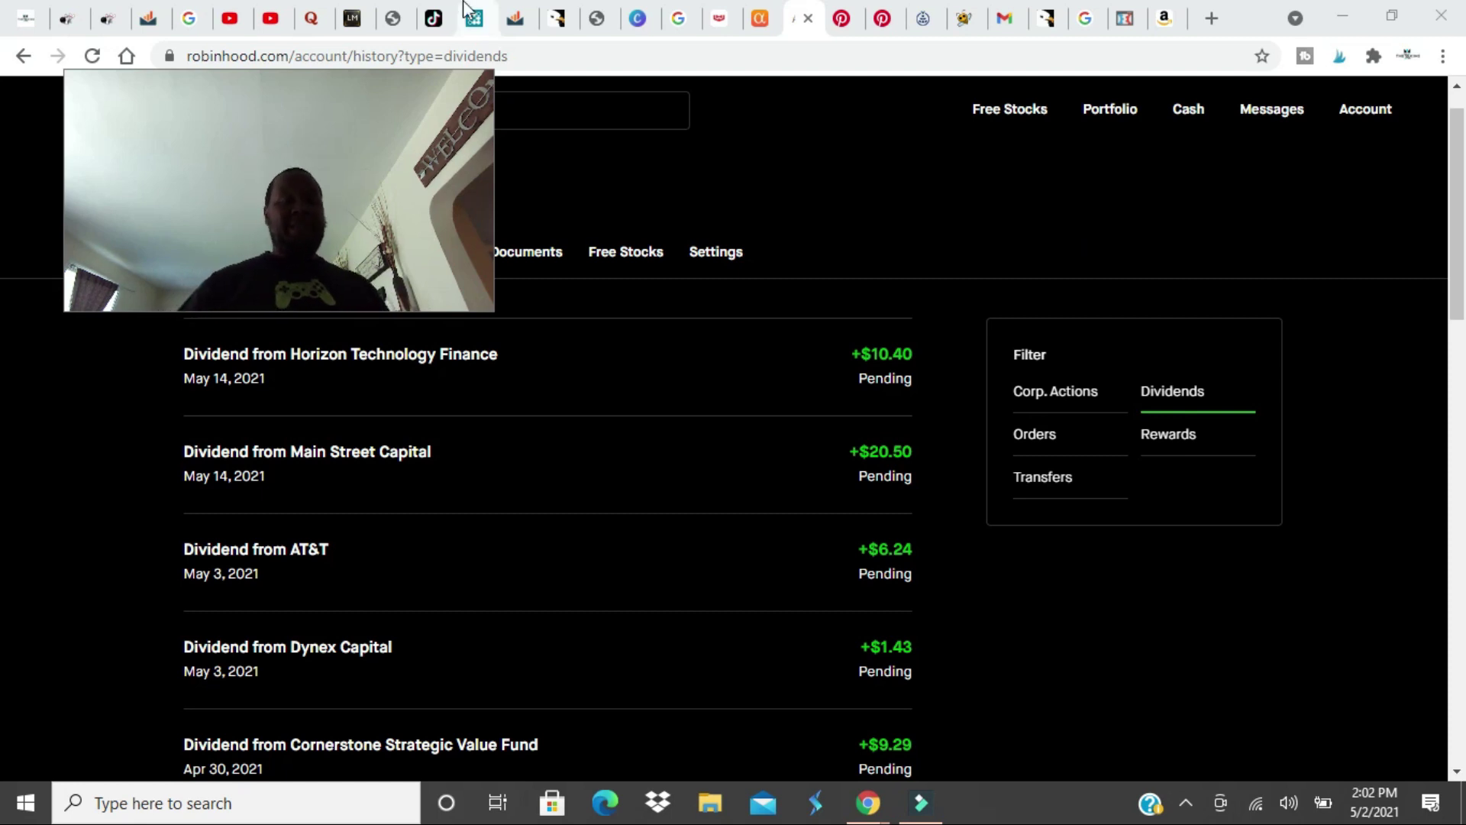
Briefly view the Legendary Marketer challenge page, then return to Robinhood's Portfolio overview.
left_click(350, 18)
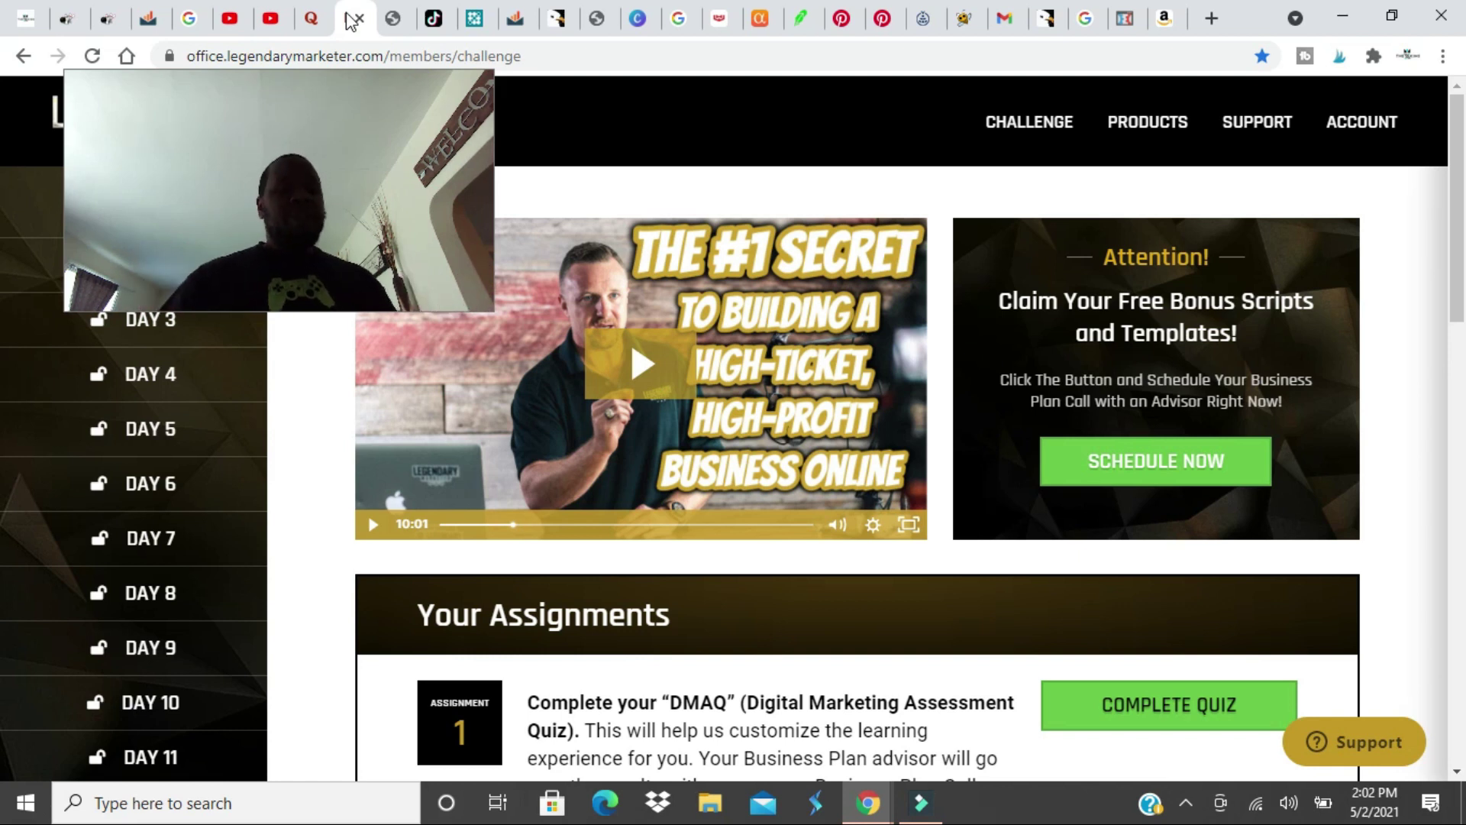
left_click(803, 19)
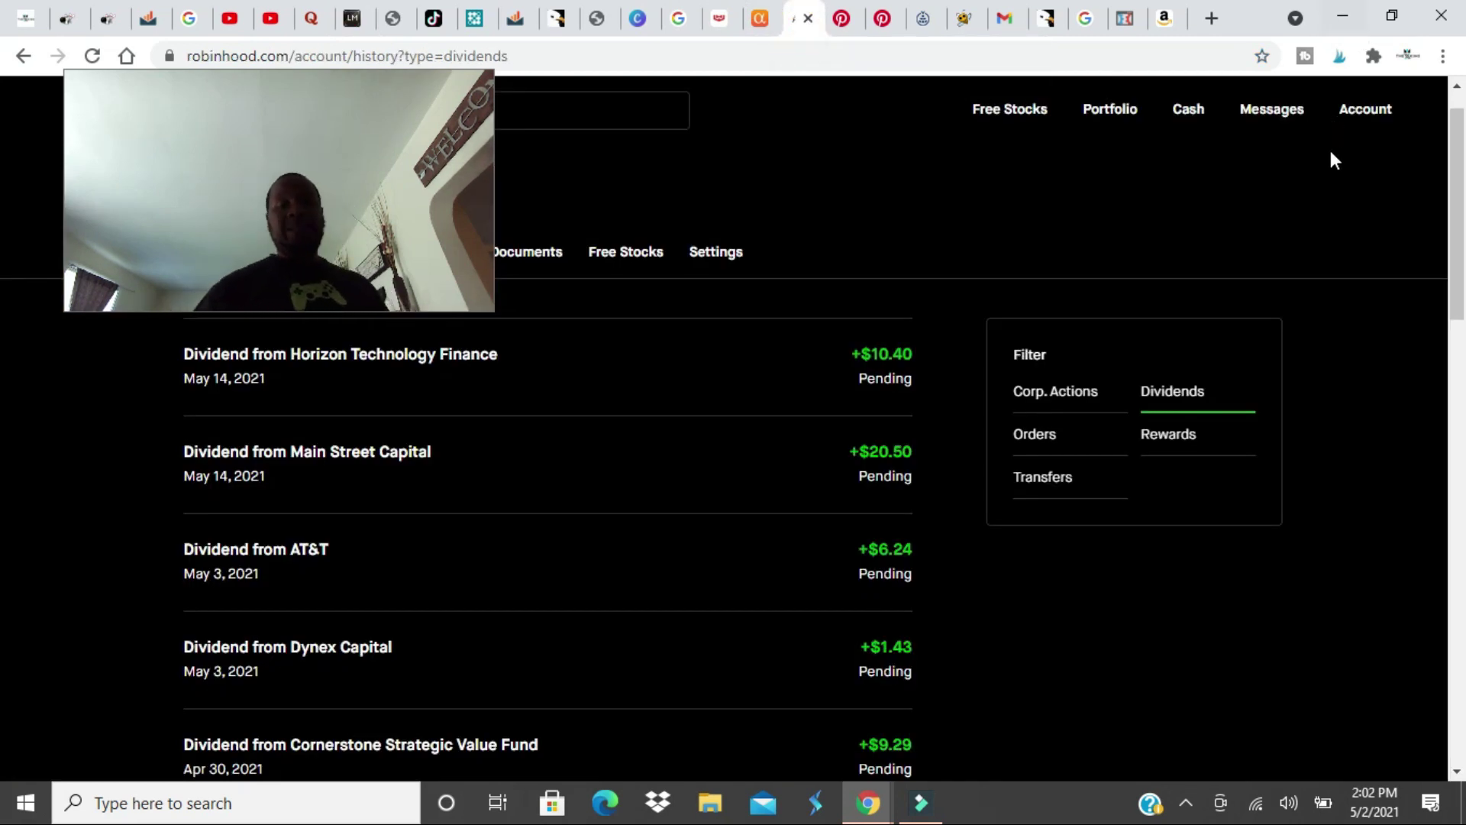
left_click(1104, 111)
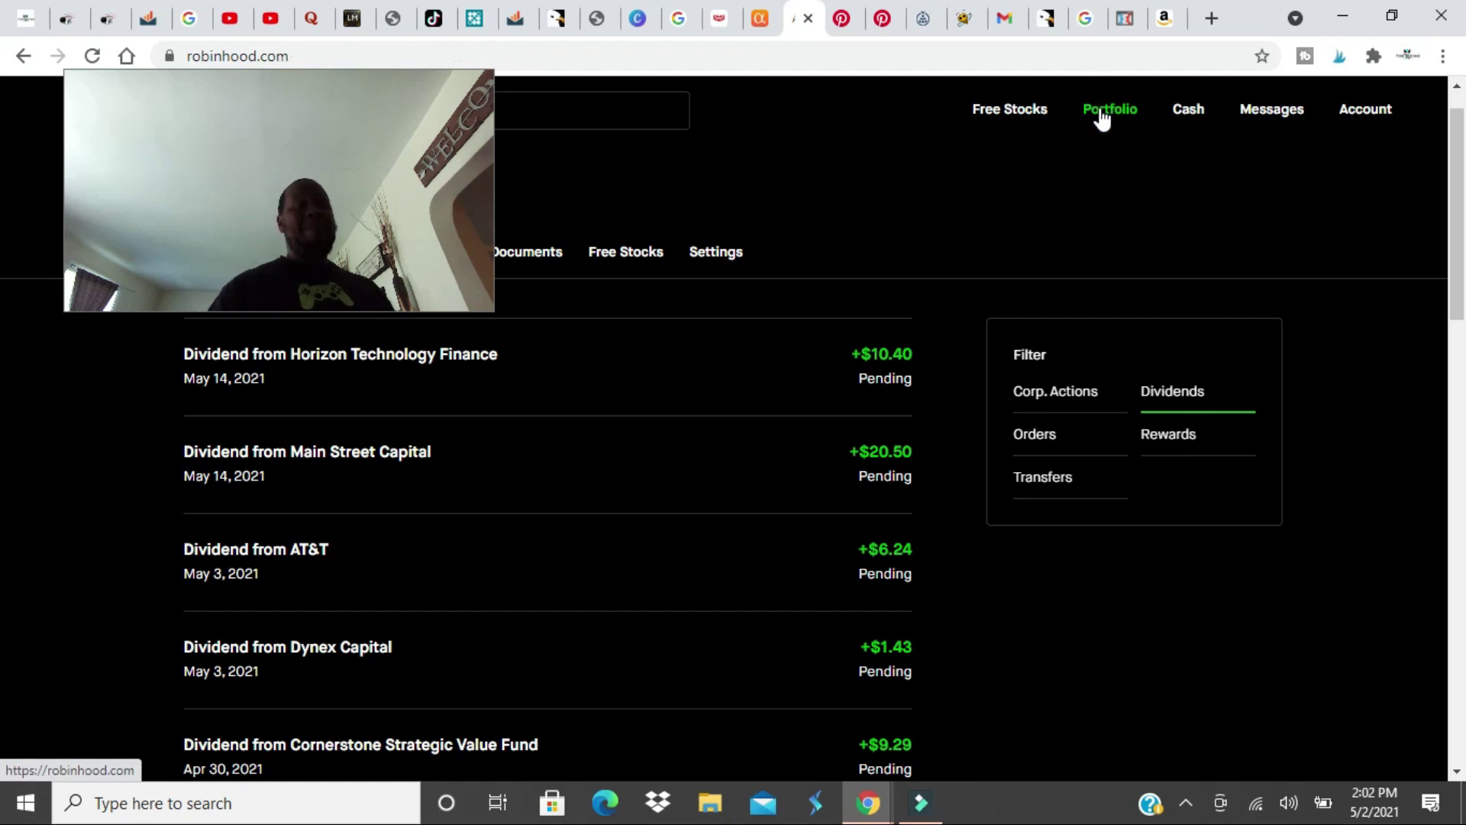